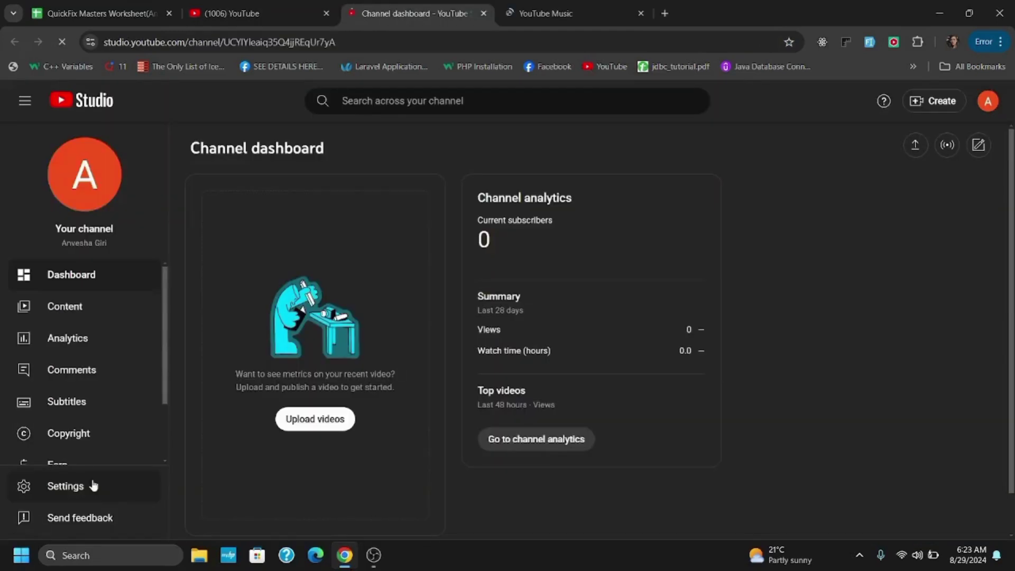
# Open Studio Settings to the Channel section's basic info, with country of residence and keywords
pyautogui.click(92, 485)
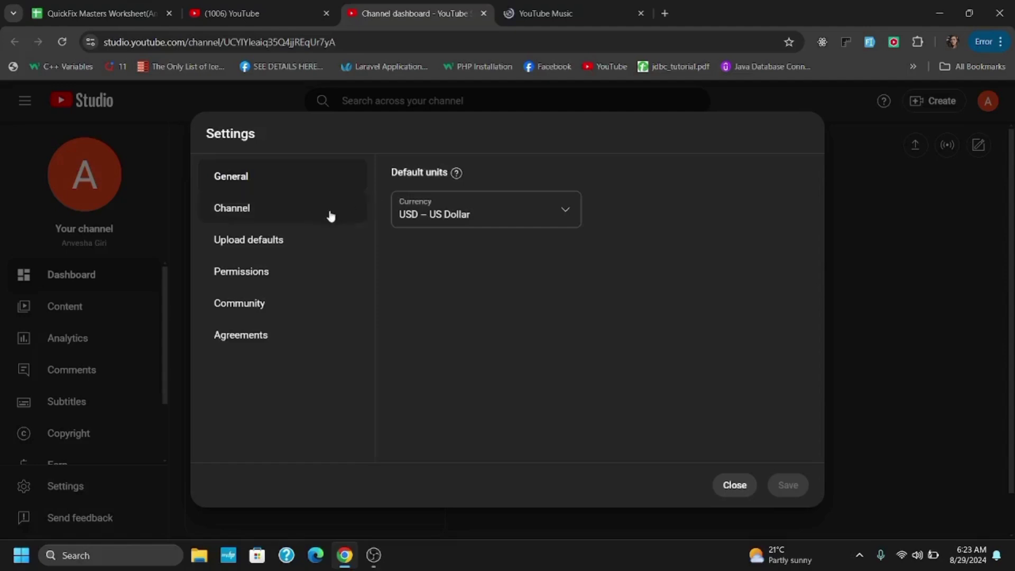
pyautogui.click(234, 214)
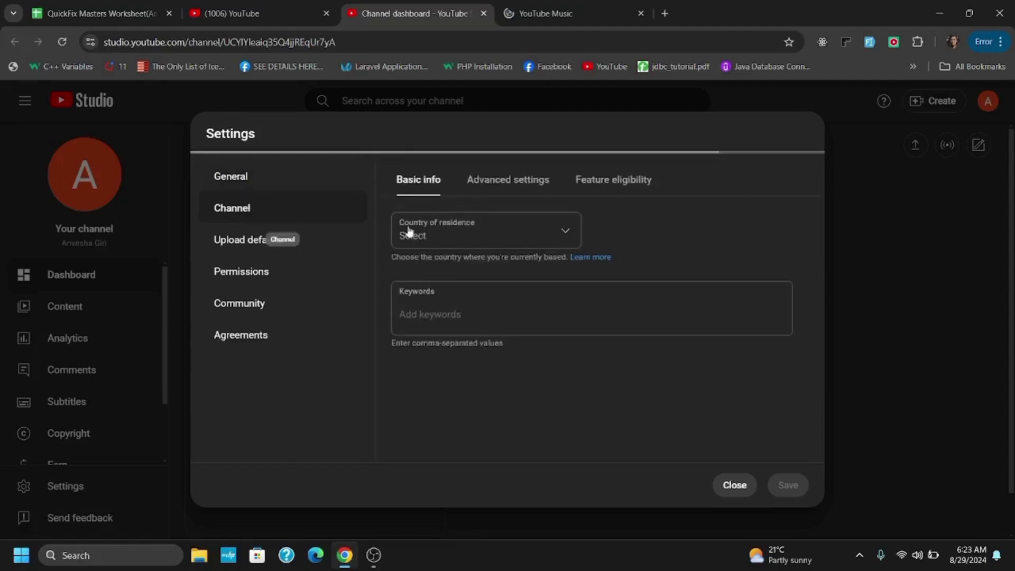
# Switch to the channel's Advanced settings, showing audience, Google Ads and automatic captions options
pyautogui.click(507, 180)
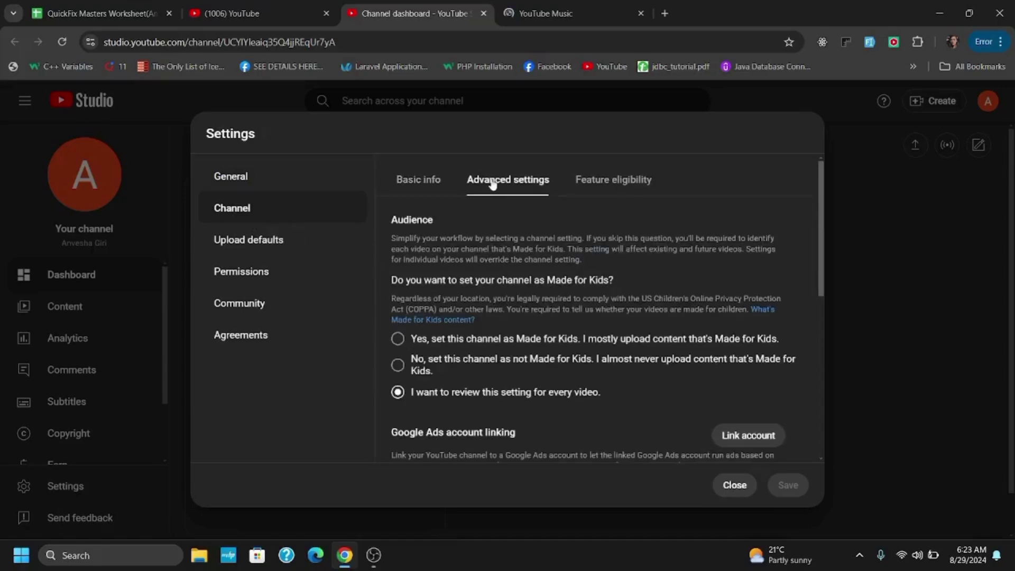
pyautogui.scroll(-2, 449, 331)
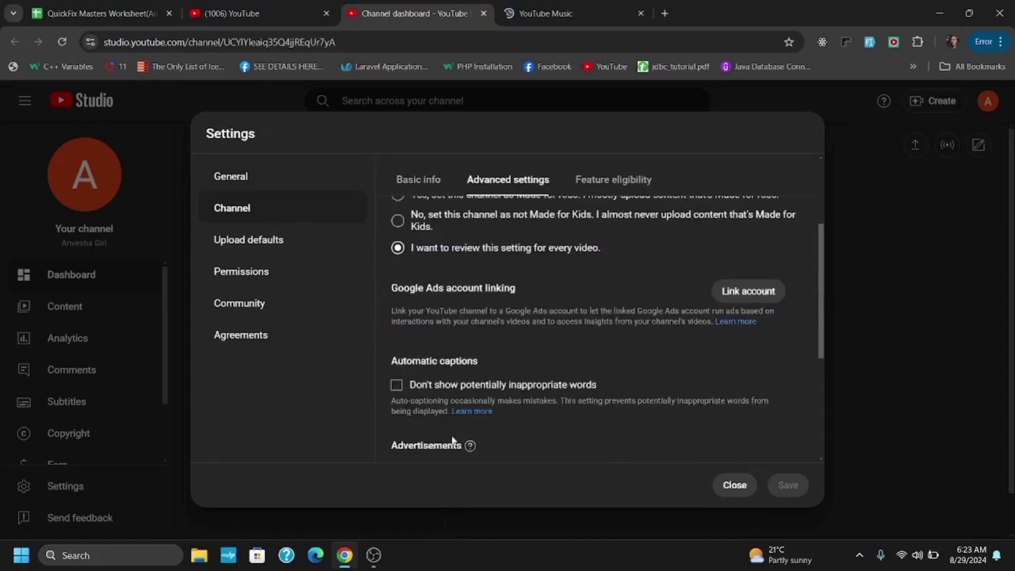